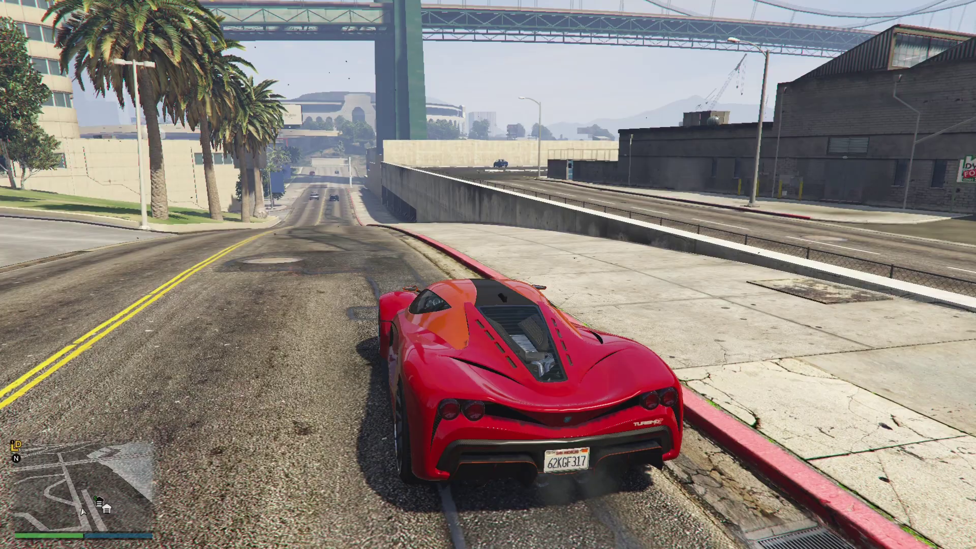
# Step: Pause the drive with Esc to bring up the GTA Online pause menu
pyautogui.press('Escape')
# Step: Go to the pause menu's Settings section and open the Audio settings list
pyautogui.press('e')
pyautogui.press('e')
pyautogui.press('e')
pyautogui.press('e')
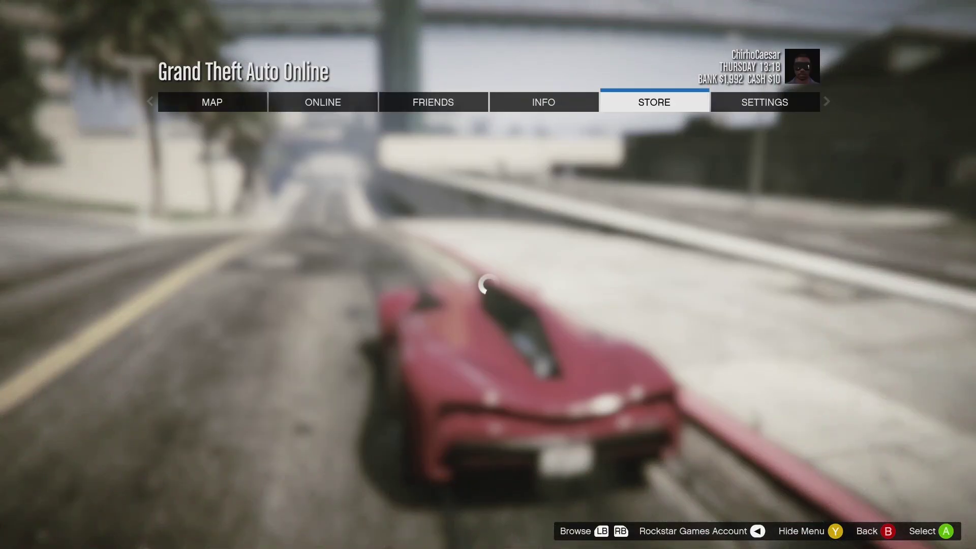
pyautogui.press('e')
pyautogui.press('Return')
pyautogui.press('Down')
pyautogui.press('Down')
pyautogui.press('Down')
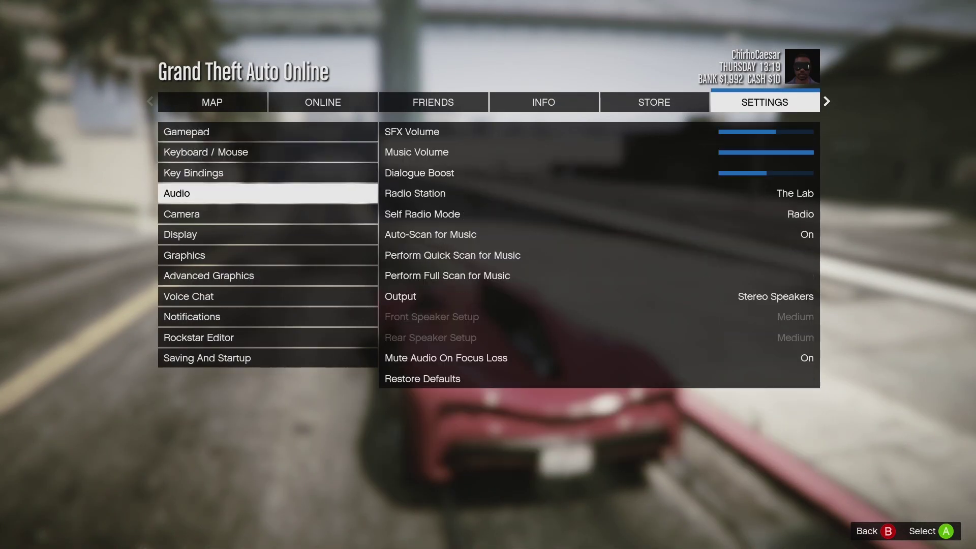
pyautogui.press('Return')
# Step: Change the Radio Station setting from The Lab to Self Radio
pyautogui.press('Down')
pyautogui.press('Down')
pyautogui.press('Down')
pyautogui.press('Down')
pyautogui.press('Down')
pyautogui.press('Down')
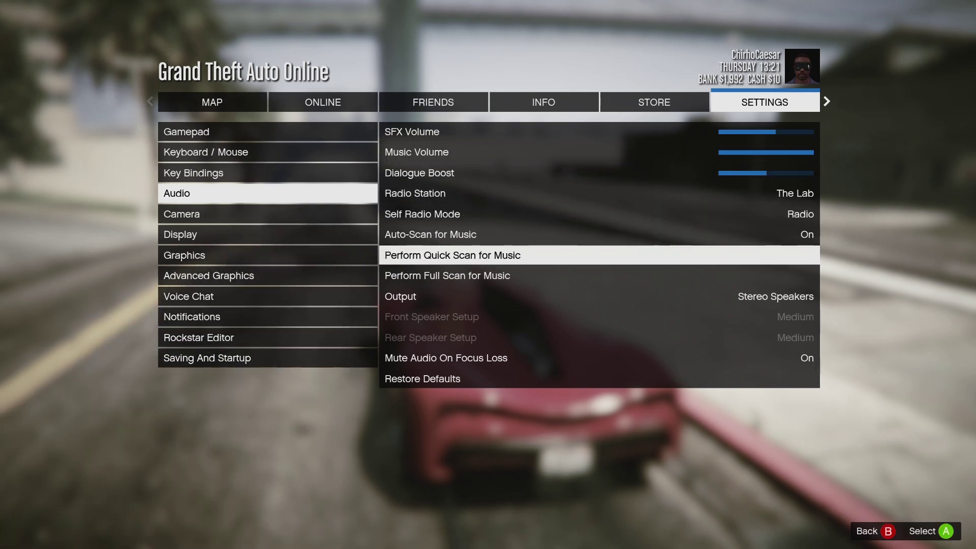
pyautogui.press('Up')
pyautogui.press('Up')
pyautogui.press('Up')
pyautogui.press('Right')
pyautogui.press('Right')
pyautogui.press('Right')
pyautogui.press('Right')
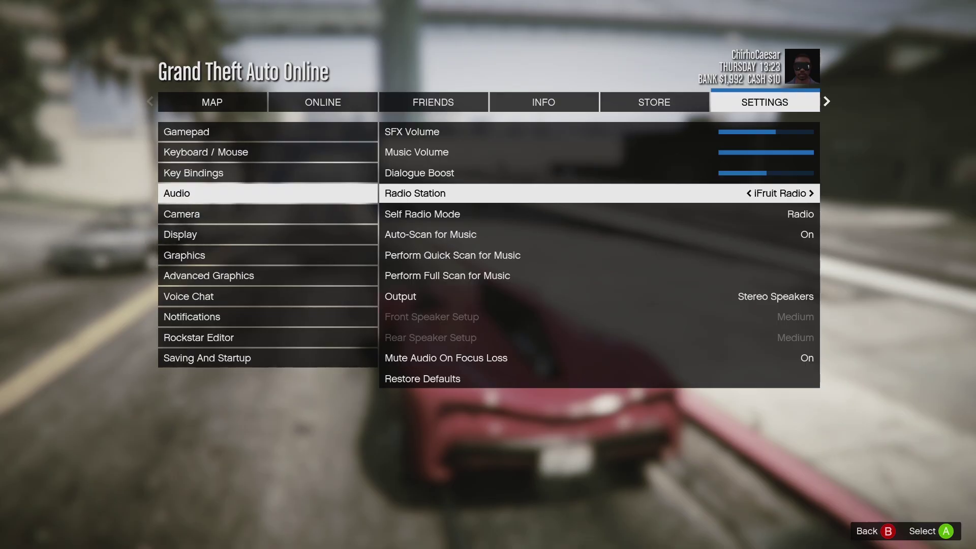
pyautogui.press('Right')
pyautogui.press('Right')
pyautogui.press('Down')
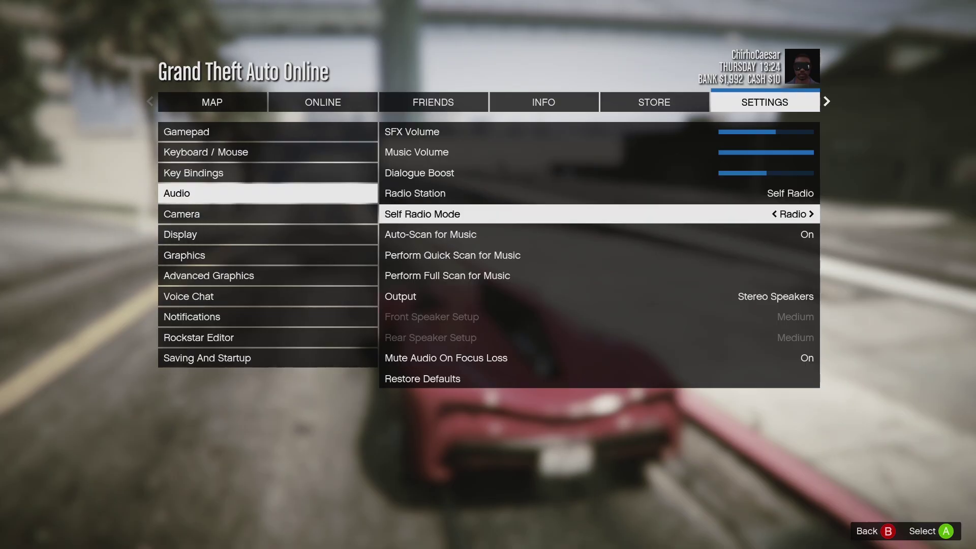
pyautogui.press('Down')
pyautogui.press('Down')
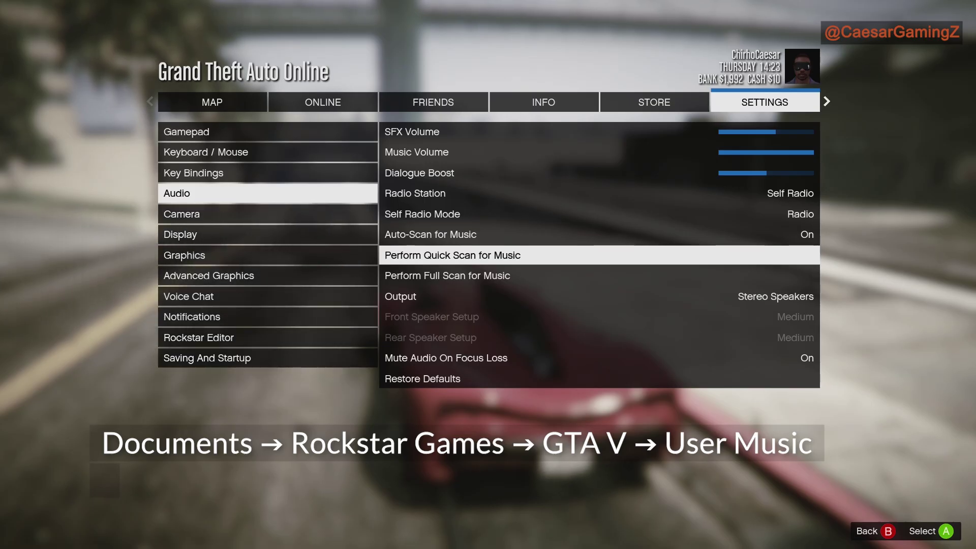
pyautogui.press('Down')
pyautogui.press('Up')
pyautogui.press('Up')
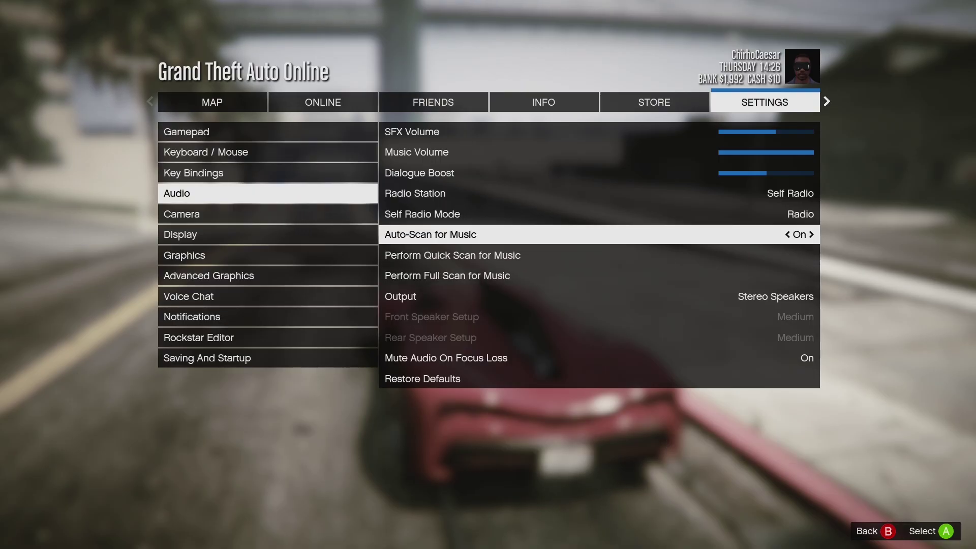
pyautogui.press('Up')
pyautogui.press('Up')
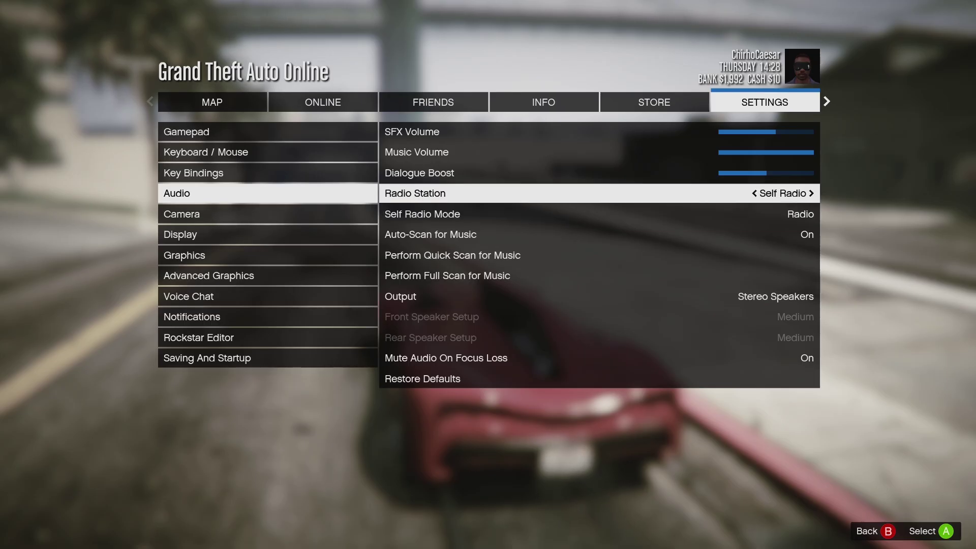
pyautogui.press('Down')
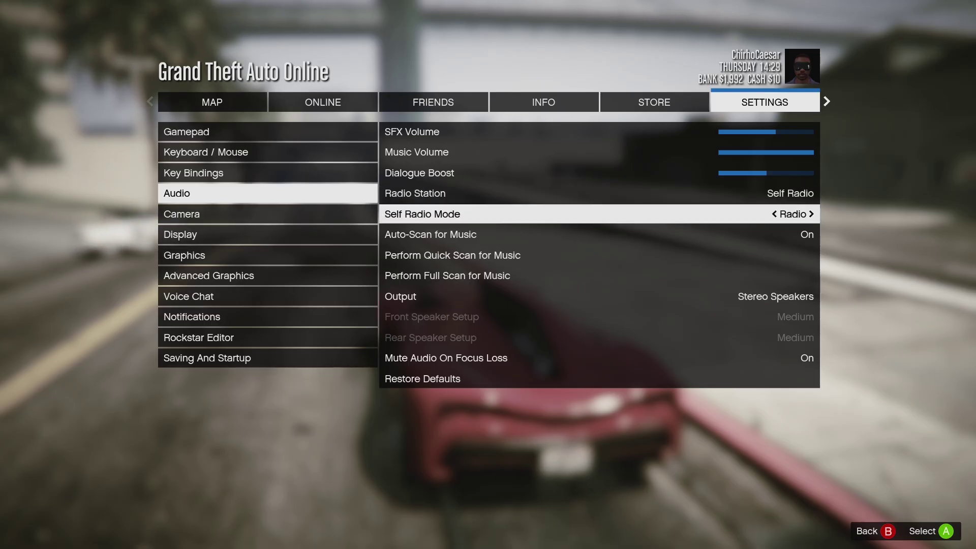
pyautogui.press('Down')
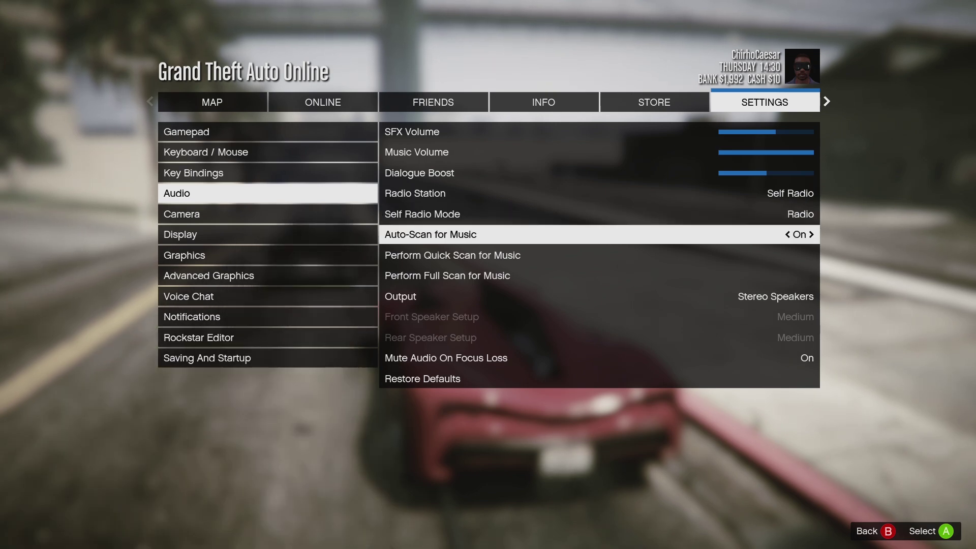
pyautogui.press('Down')
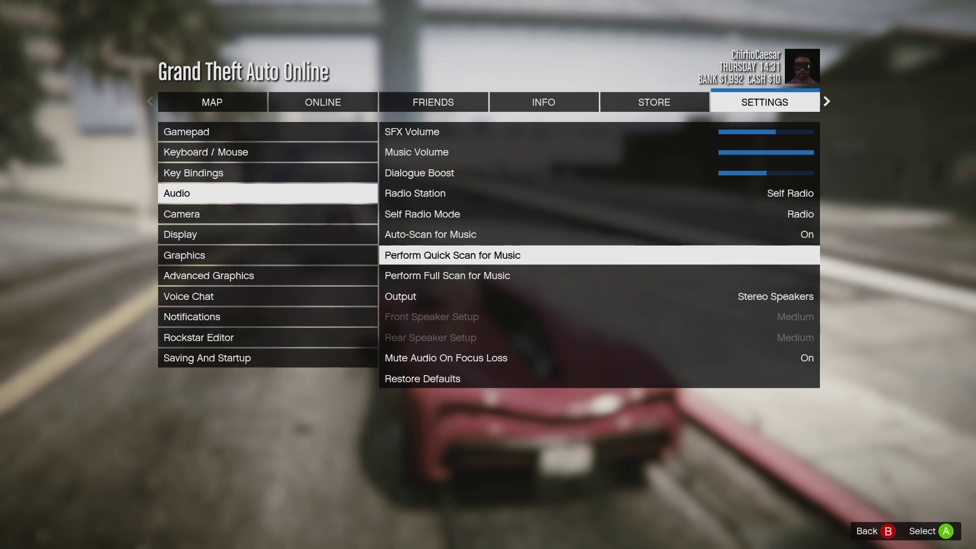
pyautogui.press('Down')
pyautogui.press('Up')
pyautogui.press('Up')
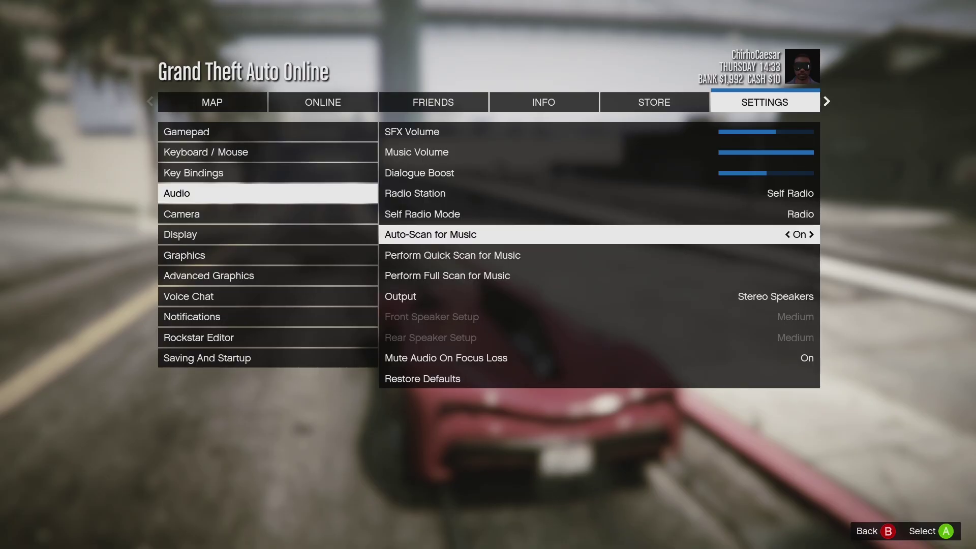
pyautogui.press('Up')
pyautogui.press('Up')
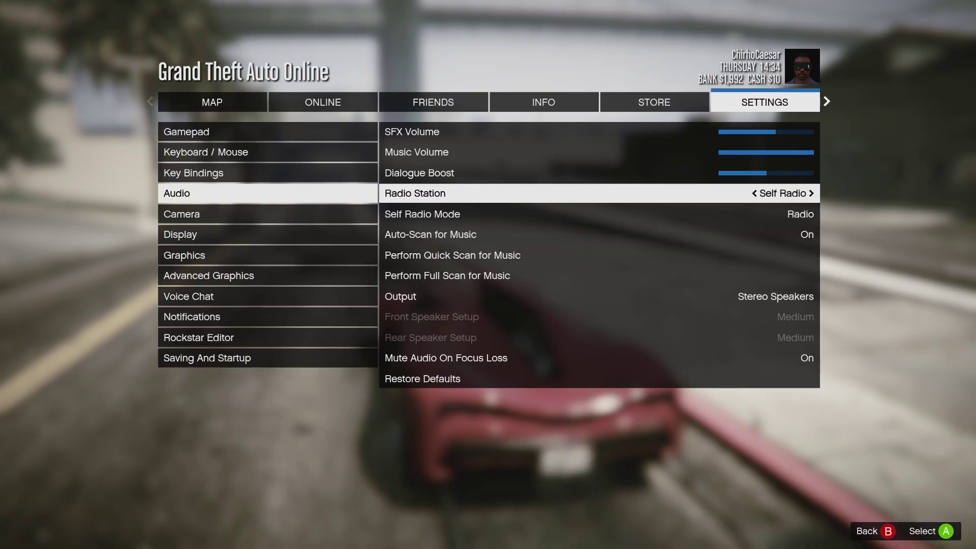